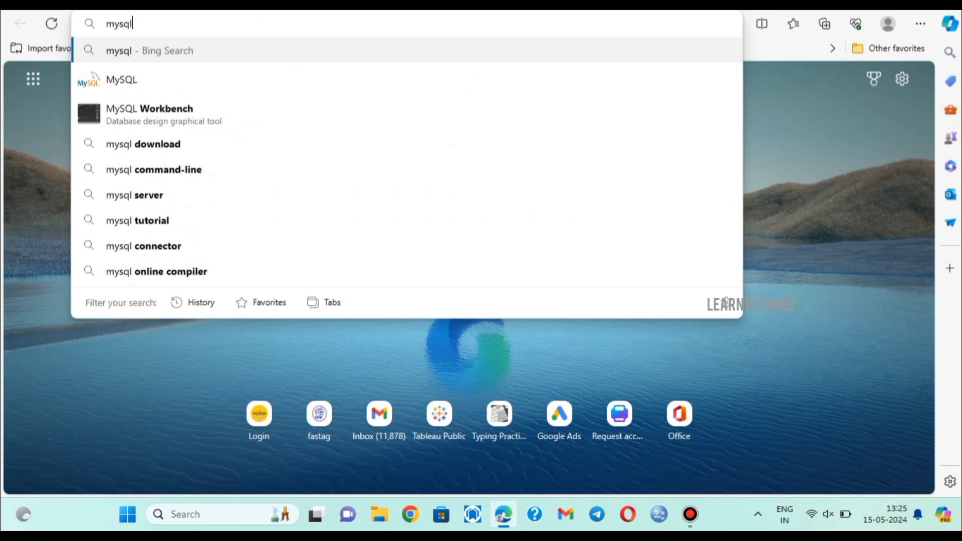
- Search the web for "mysql community server" and open the Download MySQL Community Server result on dev.mysql.com
{"action": "type", "text": "co"}
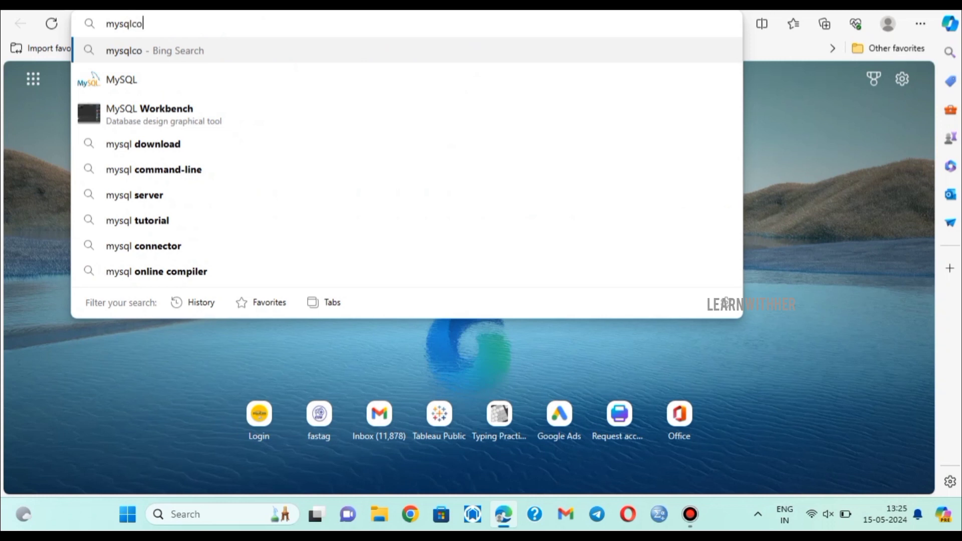
{"action": "key", "text": "BackSpace"}
{"action": "key", "text": "BackSpace"}
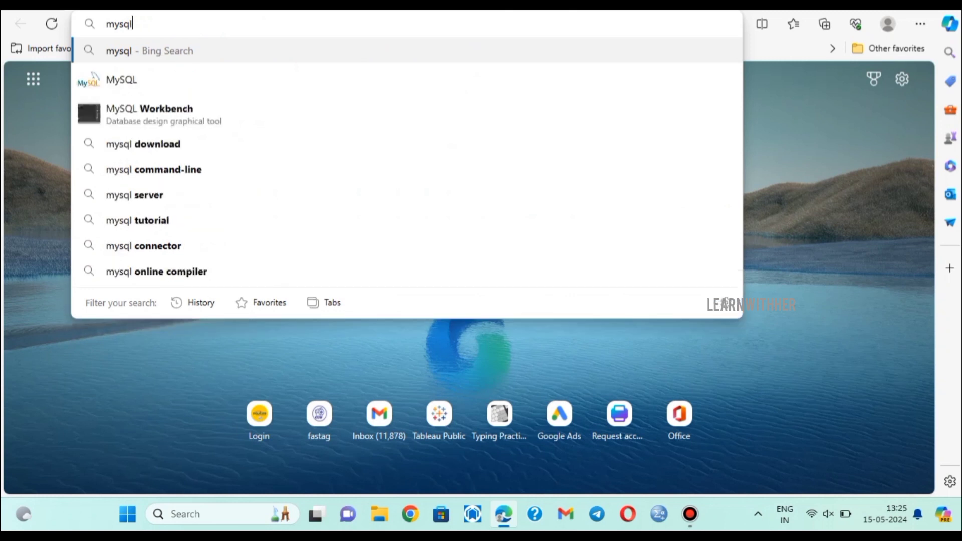
{"action": "type", "text": "commun"}
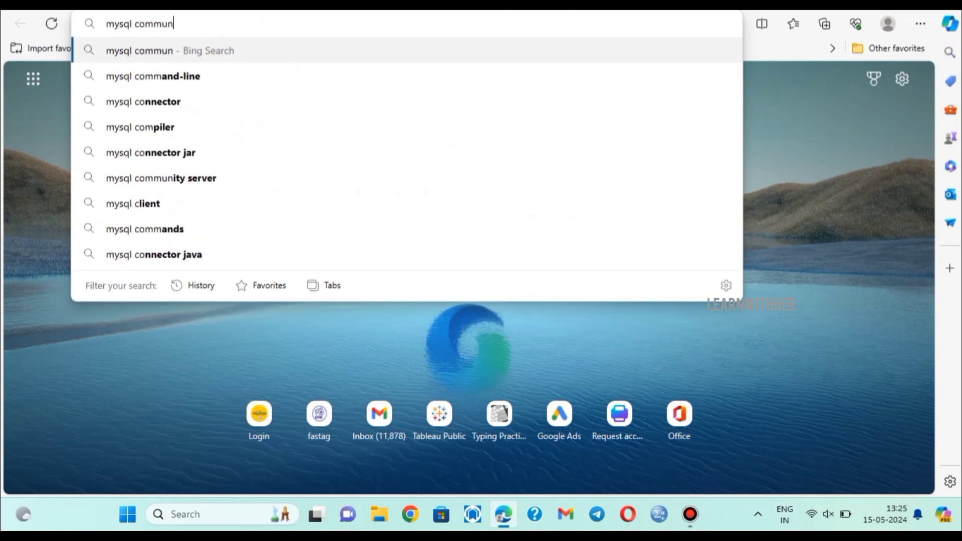
{"action": "key", "text": "Down"}
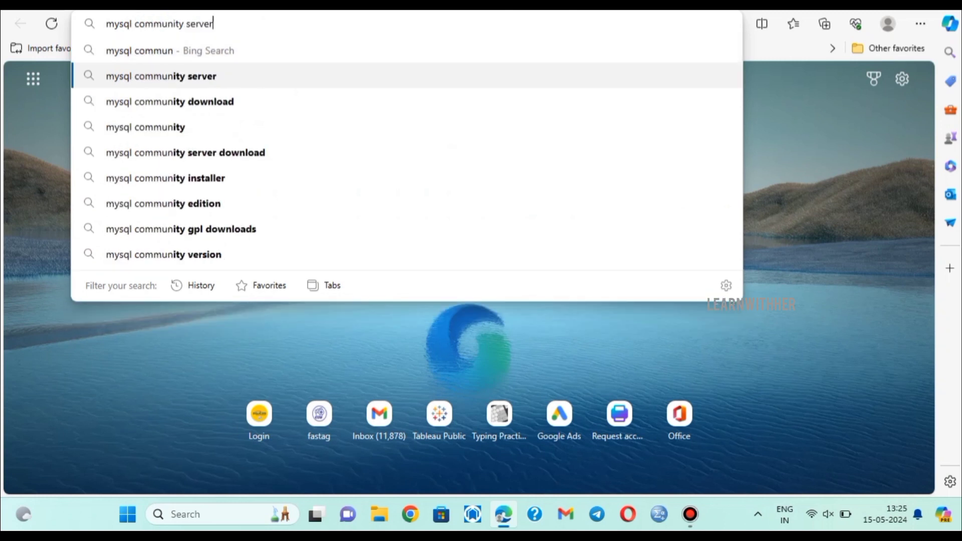
{"action": "key", "text": "Return"}
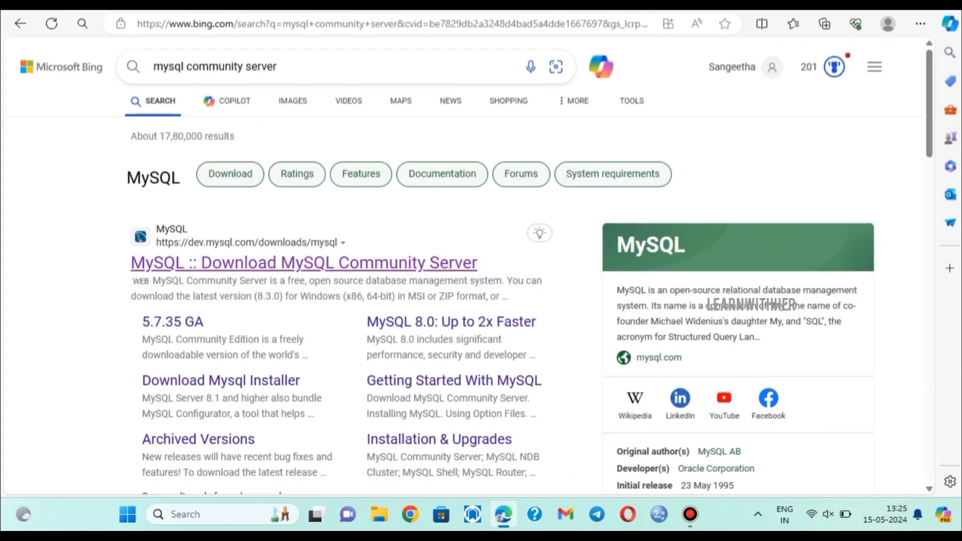
{"action": "left_click", "coordinate": [304, 263]}
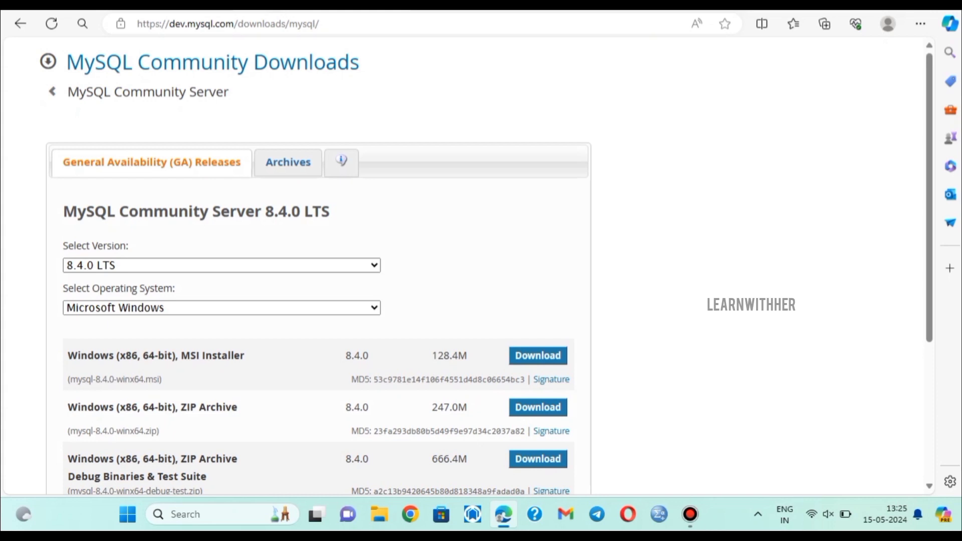
- Download the Windows (x86, 64-bit) MSI Installer for MySQL Community Server 8.4.0 without logging in or signing up
{"action": "scroll", "coordinate": [489, 267], "scroll_direction": "down", "scroll_amount": 4}
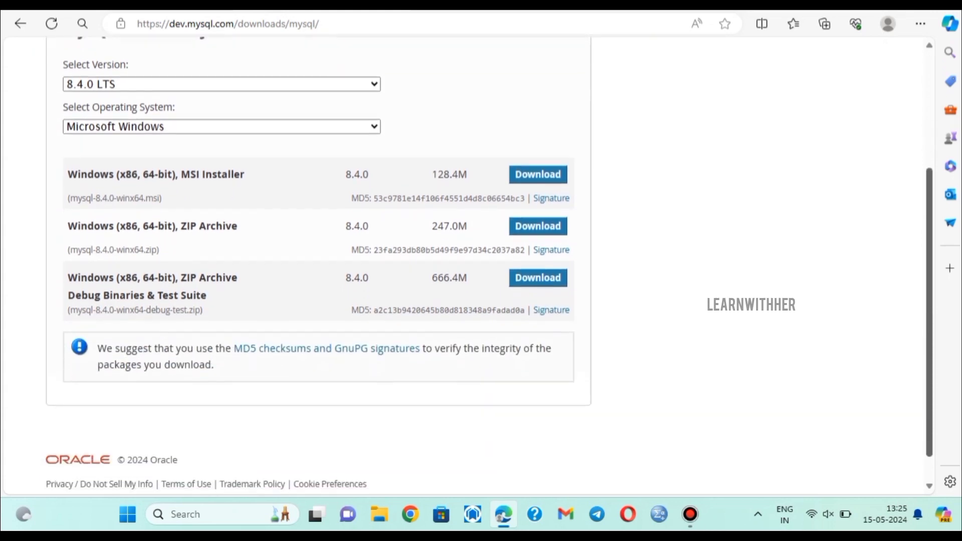
{"action": "scroll", "coordinate": [489, 268], "scroll_direction": "up", "scroll_amount": 1}
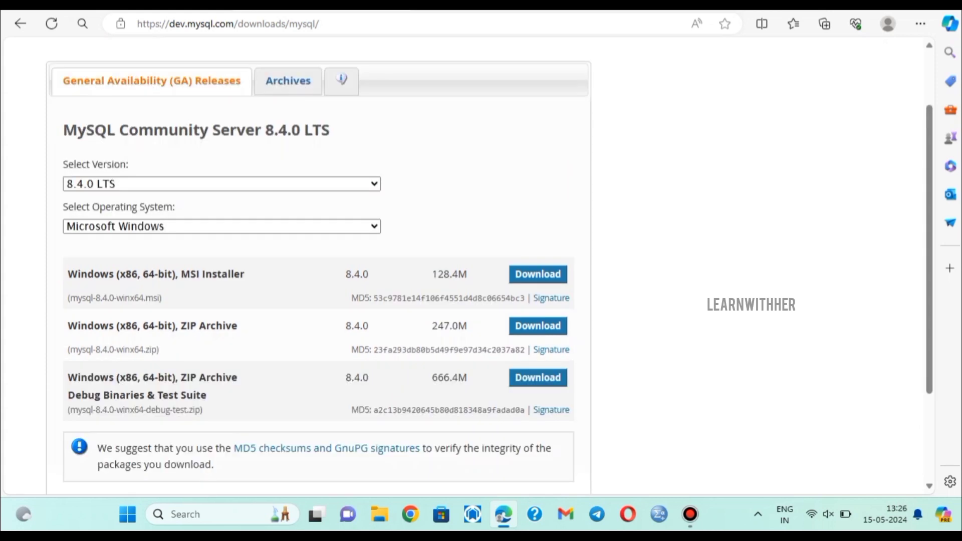
{"action": "left_click", "coordinate": [538, 275]}
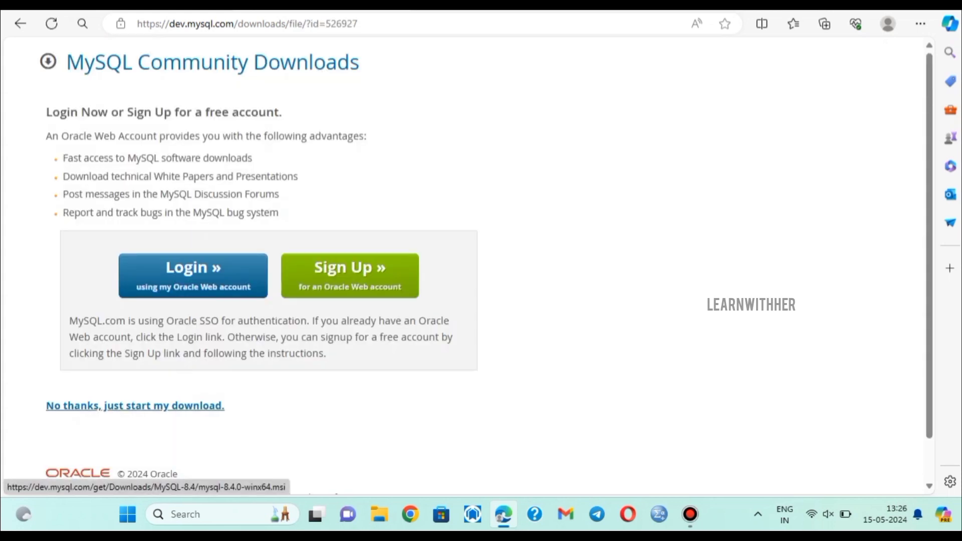
{"action": "left_click", "coordinate": [135, 405]}
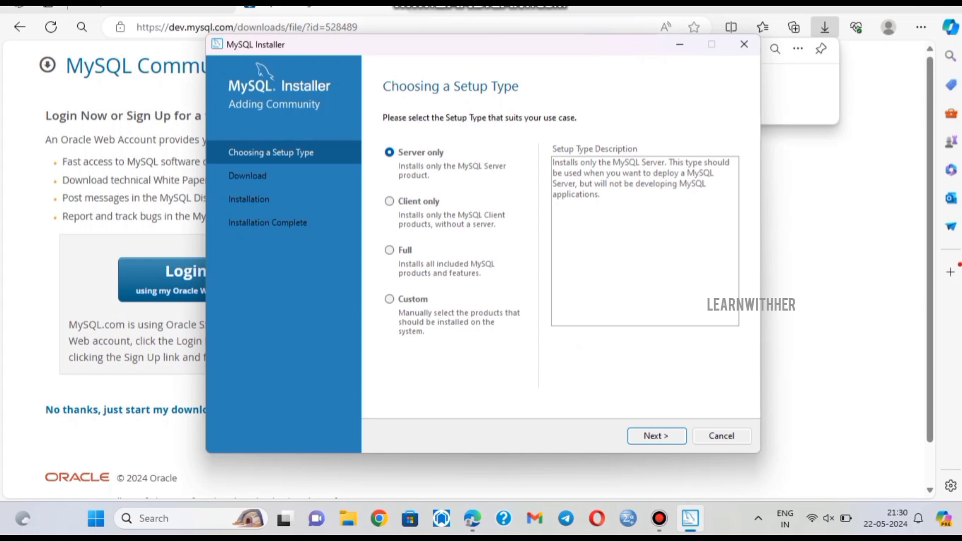
- Choose the Custom setup type and add MySQL Server 8.0.37 - X64 to the products for installation
{"action": "left_click", "coordinate": [389, 299]}
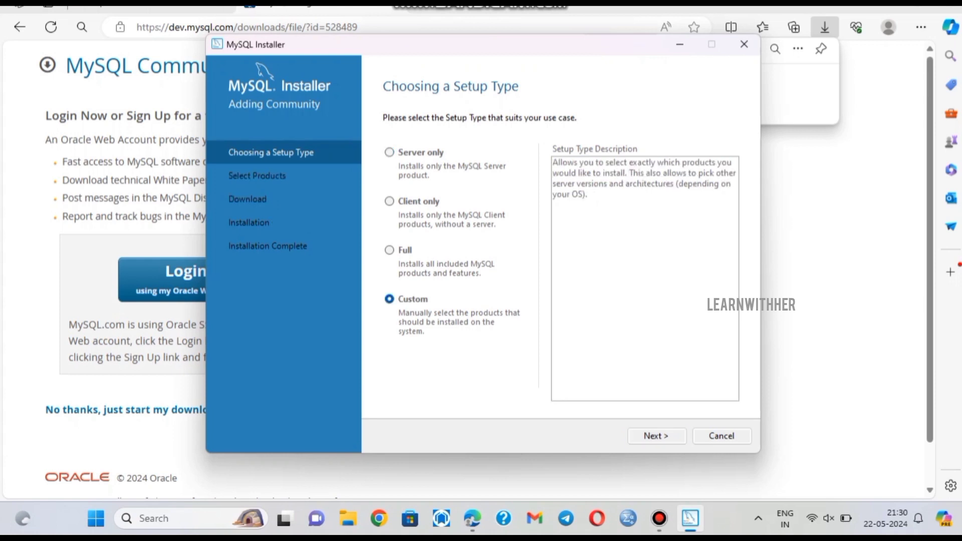
{"action": "left_click", "coordinate": [656, 435]}
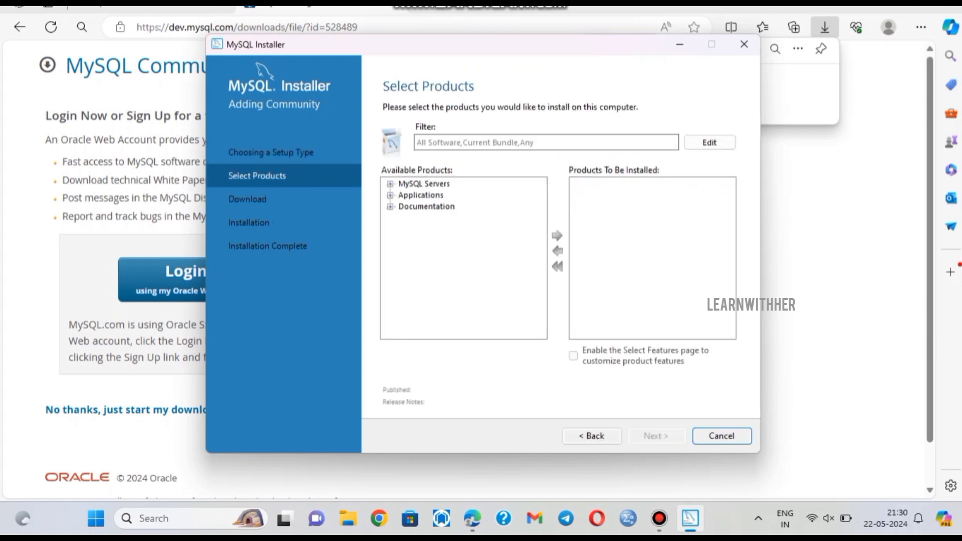
{"action": "left_click", "coordinate": [390, 184]}
{"action": "left_click", "coordinate": [403, 195]}
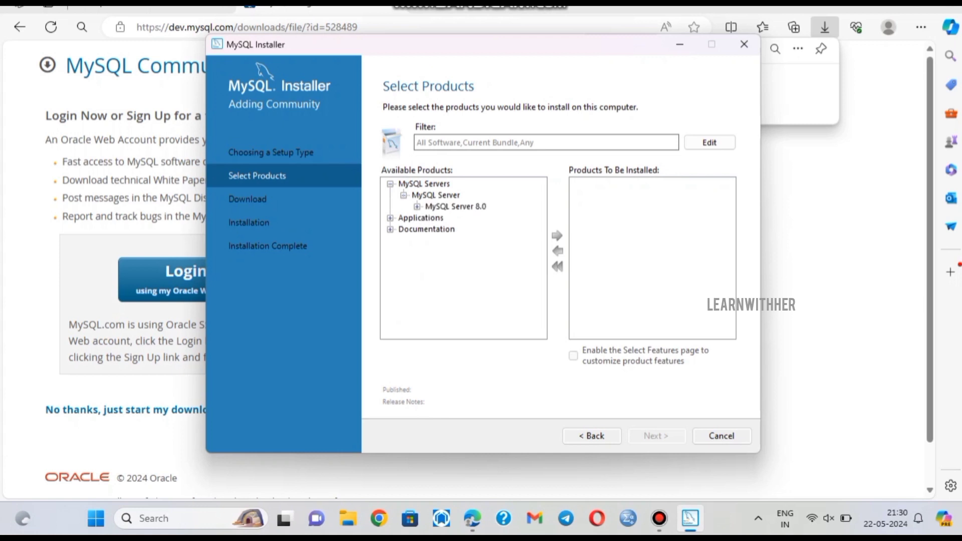
{"action": "left_click", "coordinate": [417, 206]}
{"action": "left_click", "coordinate": [484, 218]}
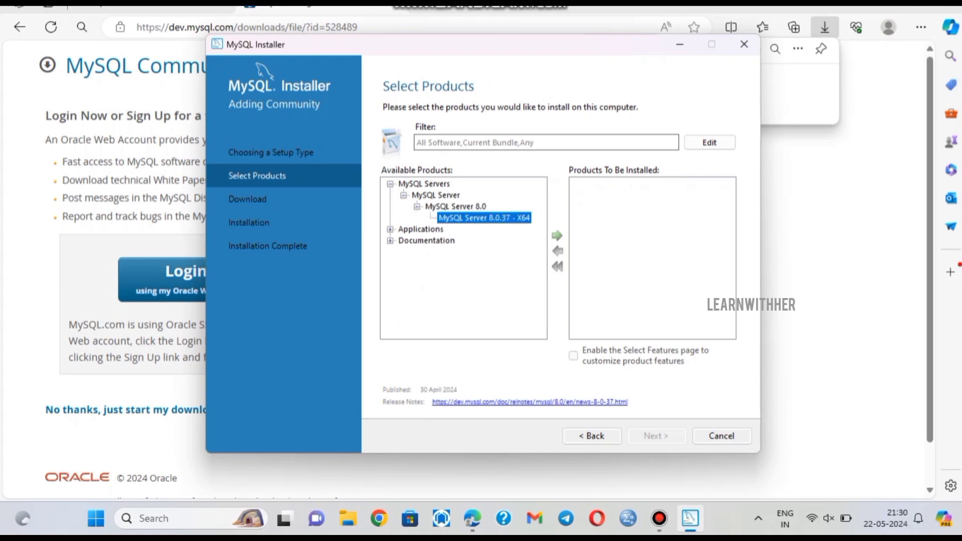
{"action": "left_click", "coordinate": [557, 235]}
- Add MySQL Workbench 8.0.36 - X64 from Applications to the products for installation
{"action": "left_click", "coordinate": [390, 229]}
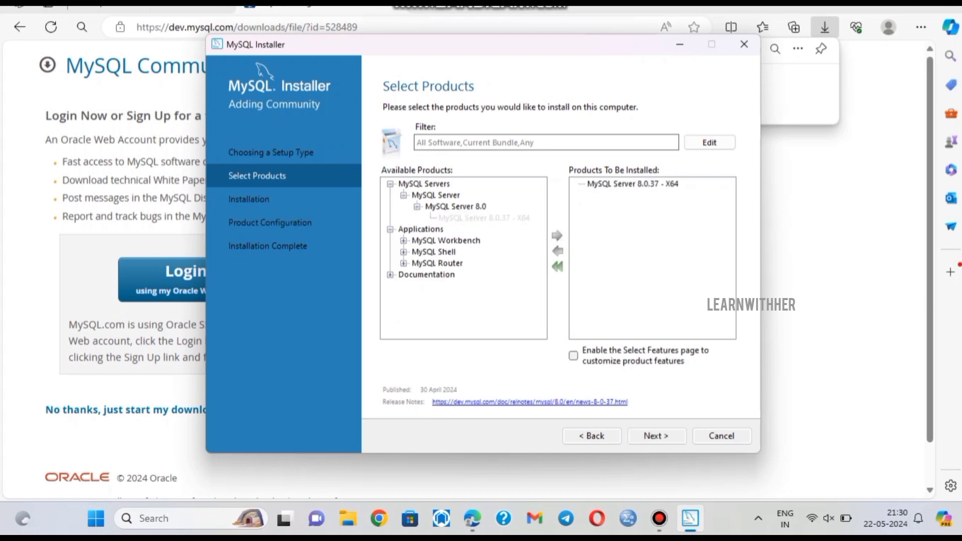
{"action": "left_click", "coordinate": [403, 241]}
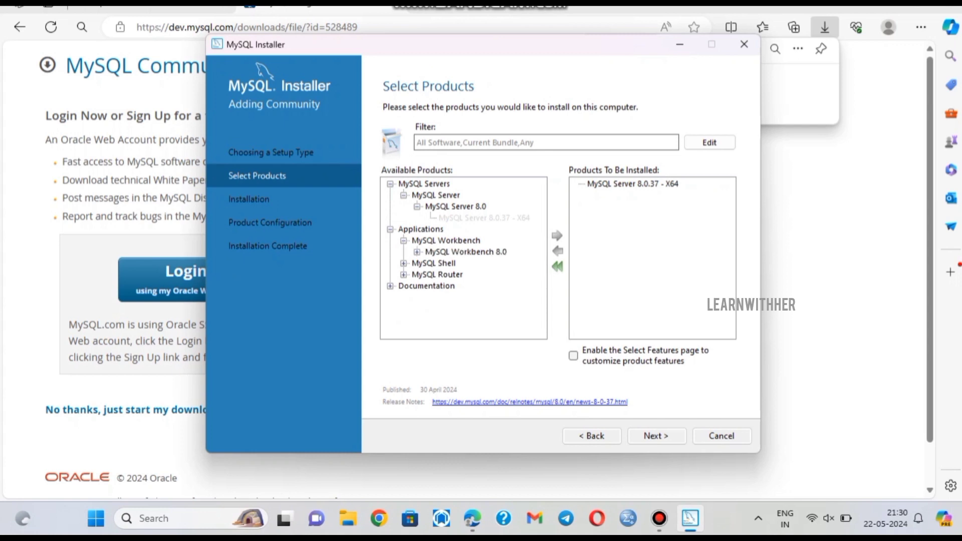
{"action": "left_click", "coordinate": [417, 252]}
{"action": "left_click", "coordinate": [492, 263]}
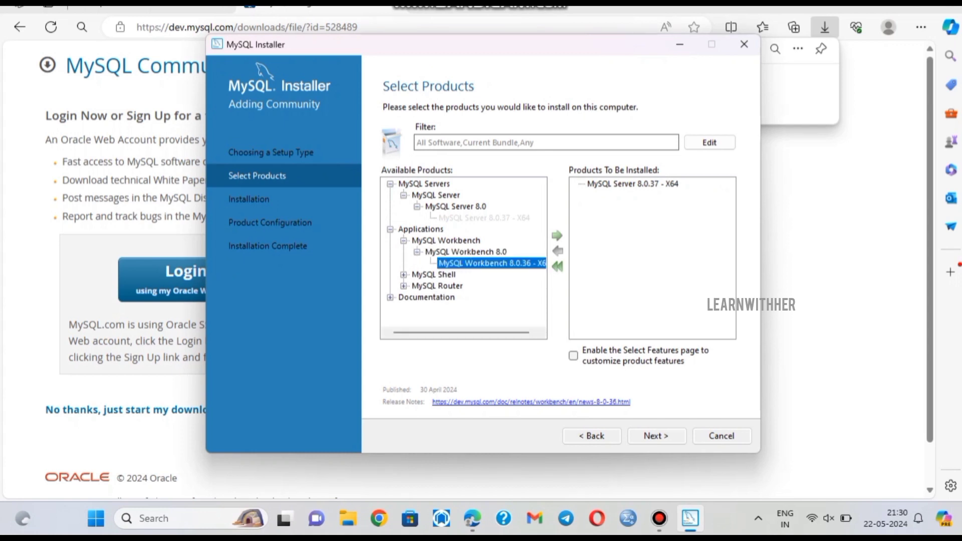
{"action": "left_click", "coordinate": [557, 235]}
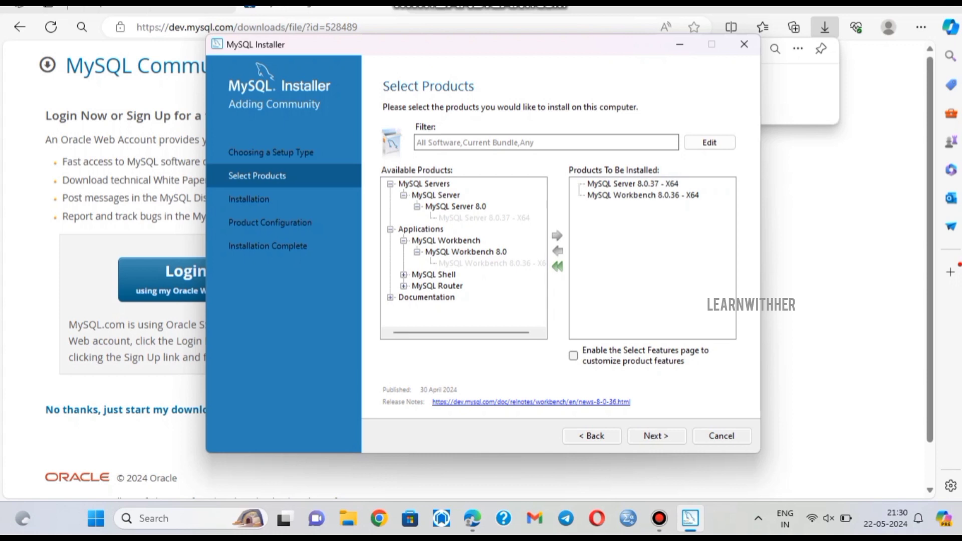
- Add MySQL Shell 8.0.37 - X64 from Applications to the products for installation
{"action": "left_click", "coordinate": [404, 275]}
{"action": "left_click", "coordinate": [417, 286]}
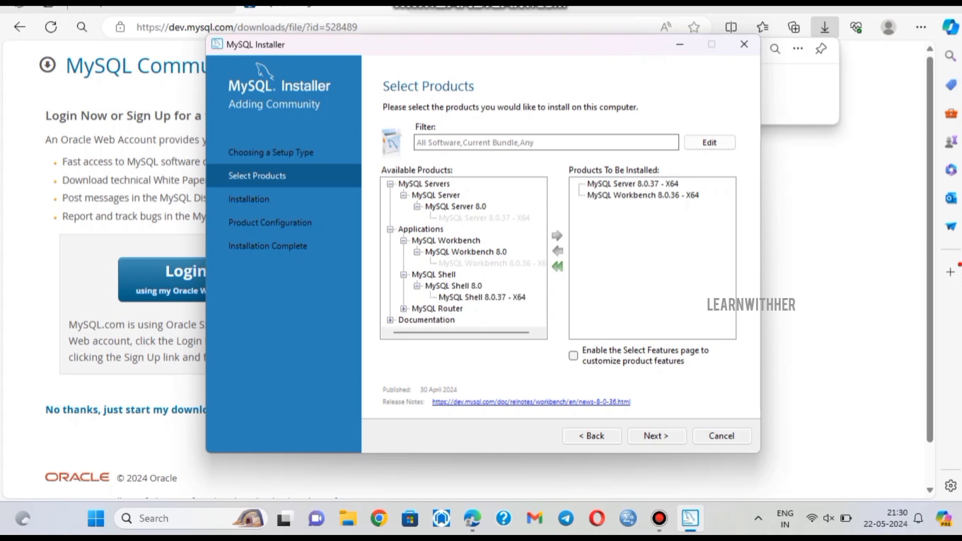
{"action": "left_click", "coordinate": [482, 297]}
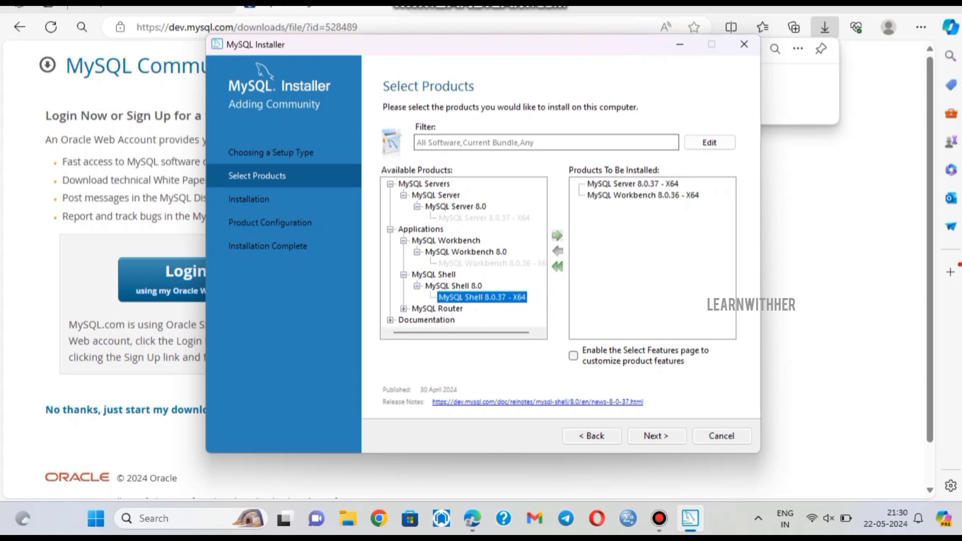
{"action": "left_click", "coordinate": [557, 236]}
- Install the selected MySQL products and continue to the server's Type and Networking configuration
{"action": "left_click", "coordinate": [403, 309]}
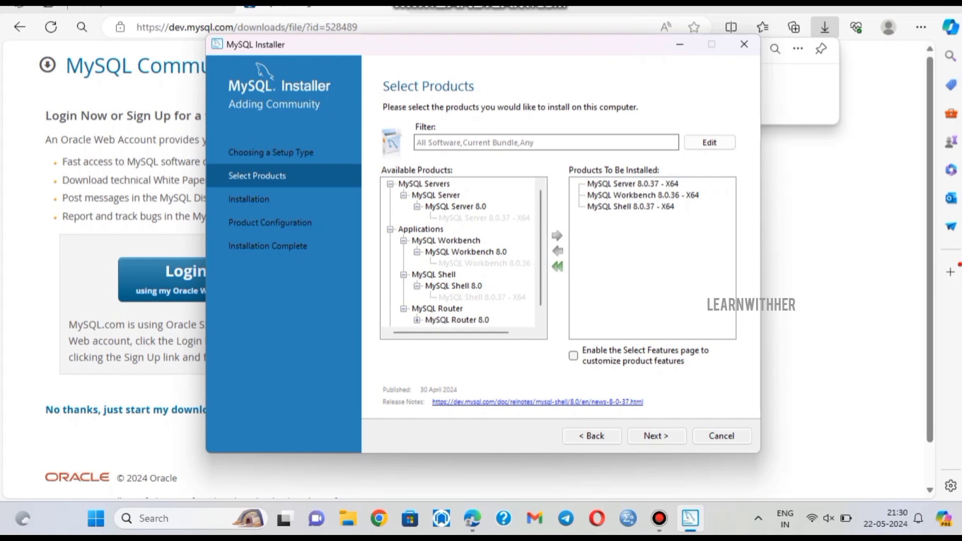
{"action": "scroll", "coordinate": [452, 301], "scroll_direction": "down", "scroll_amount": 1}
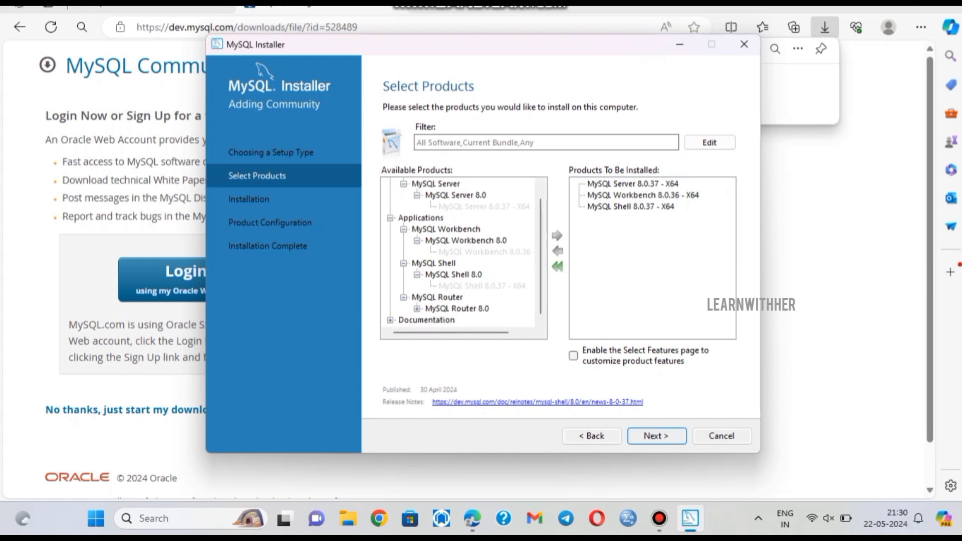
{"action": "left_click", "coordinate": [657, 436]}
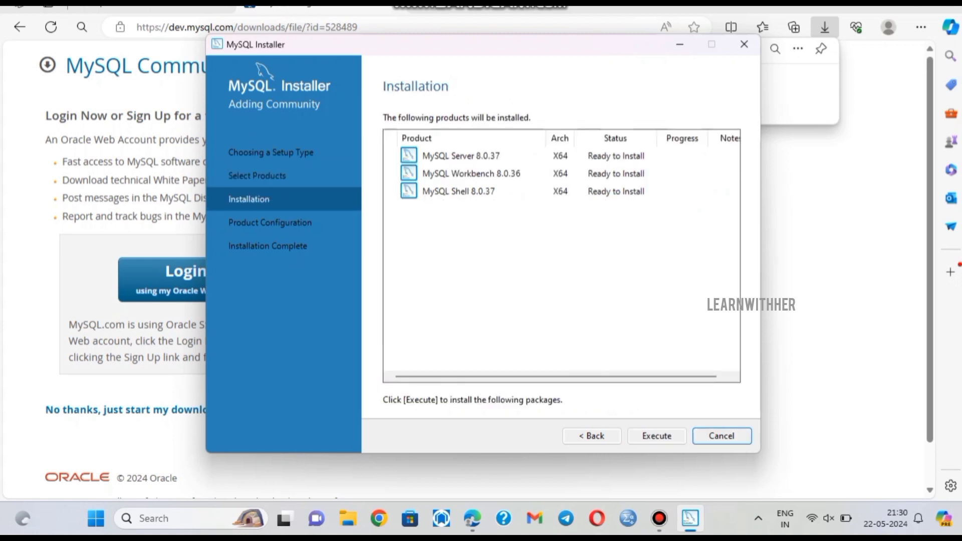
{"action": "left_click", "coordinate": [657, 436]}
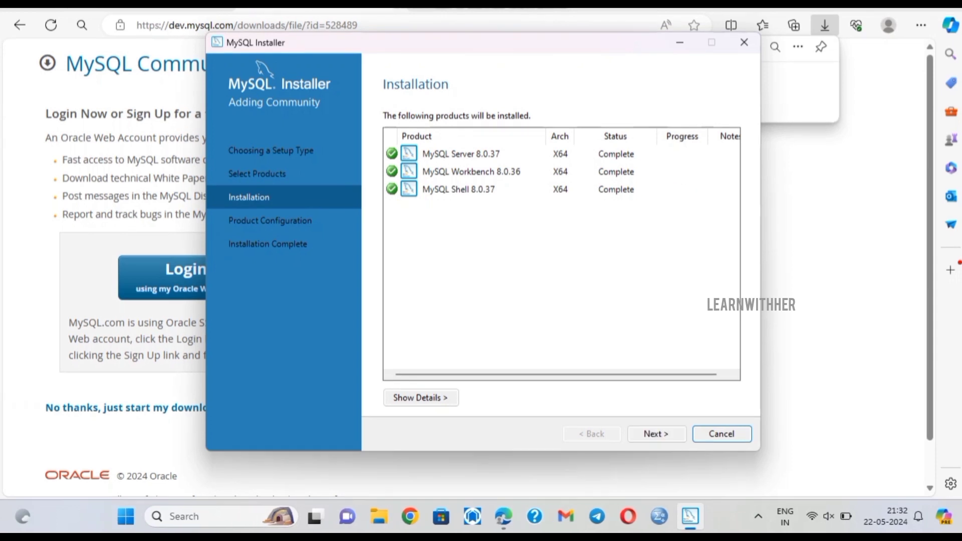
{"action": "left_click", "coordinate": [657, 434]}
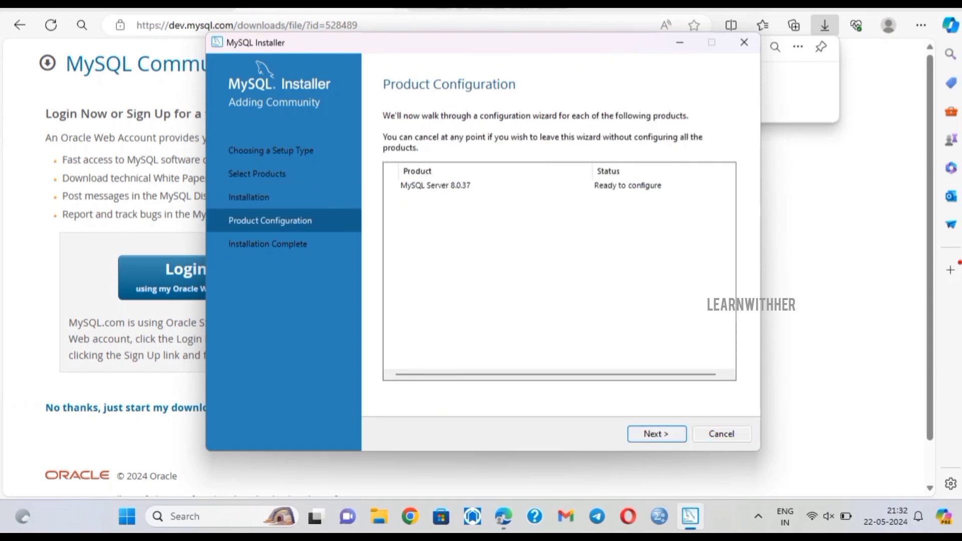
{"action": "key", "text": "Return"}
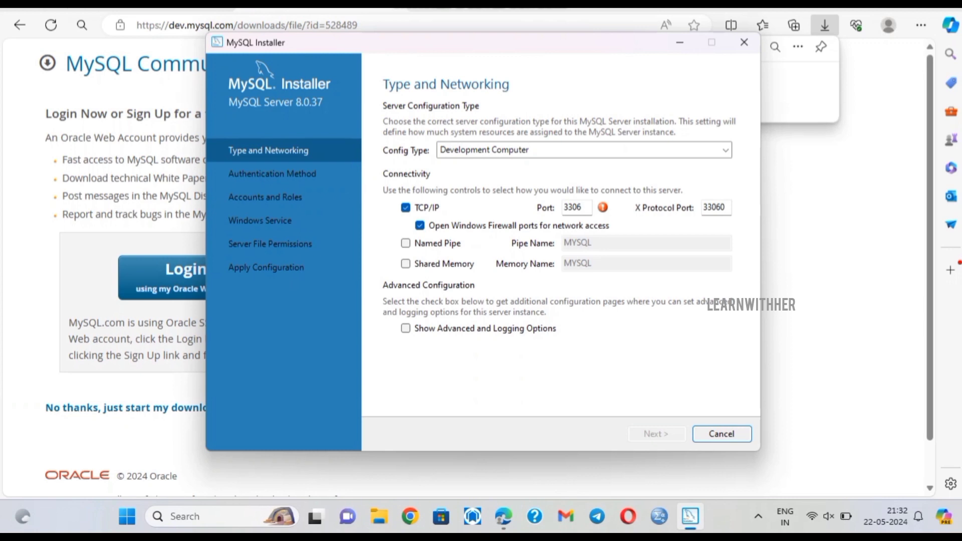
- Set the server's TCP/IP port to 3307, keep the Development Computer configuration type, and continue to Authentication Method
{"action": "left_click", "coordinate": [582, 208]}
{"action": "left_click", "coordinate": [726, 150]}
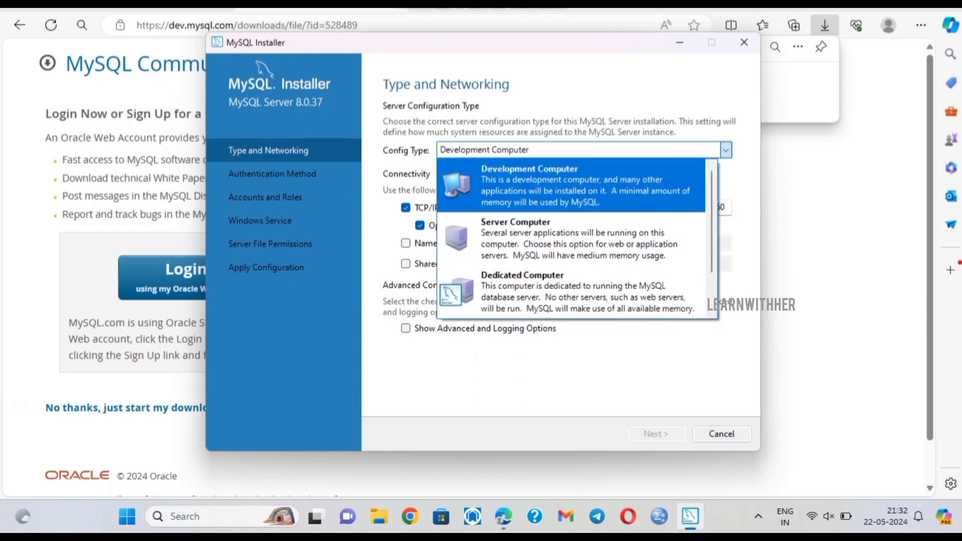
{"action": "left_click", "coordinate": [576, 206]}
{"action": "key", "text": "BackSpace"}
{"action": "type", "text": "7"}
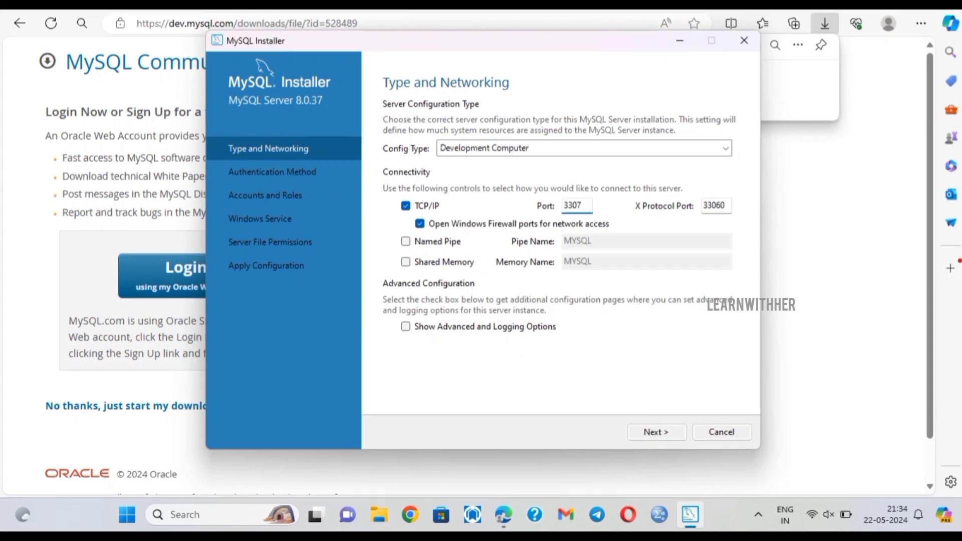
{"action": "key", "text": "BackSpace"}
{"action": "type", "text": "6"}
{"action": "key", "text": "BackSpace"}
{"action": "type", "text": "7"}
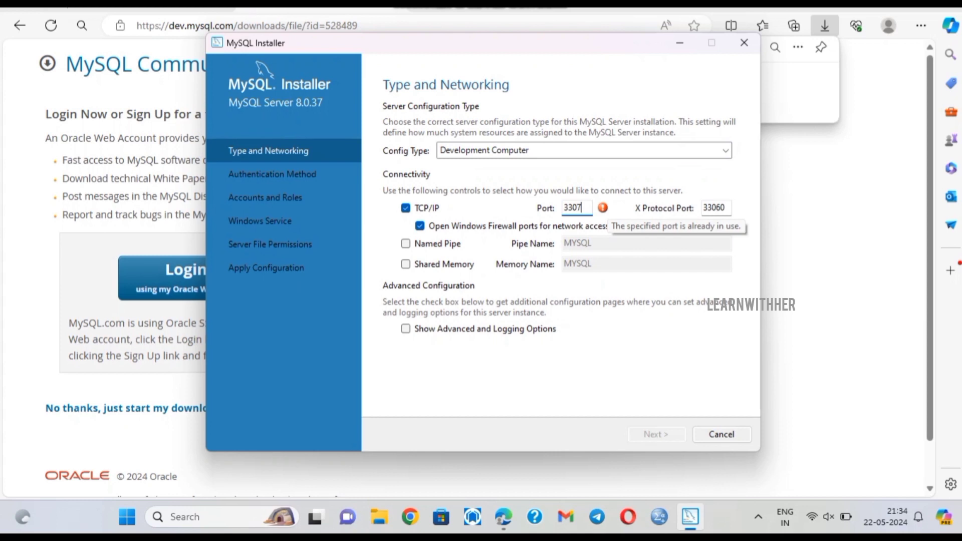
{"action": "key", "text": "Return"}
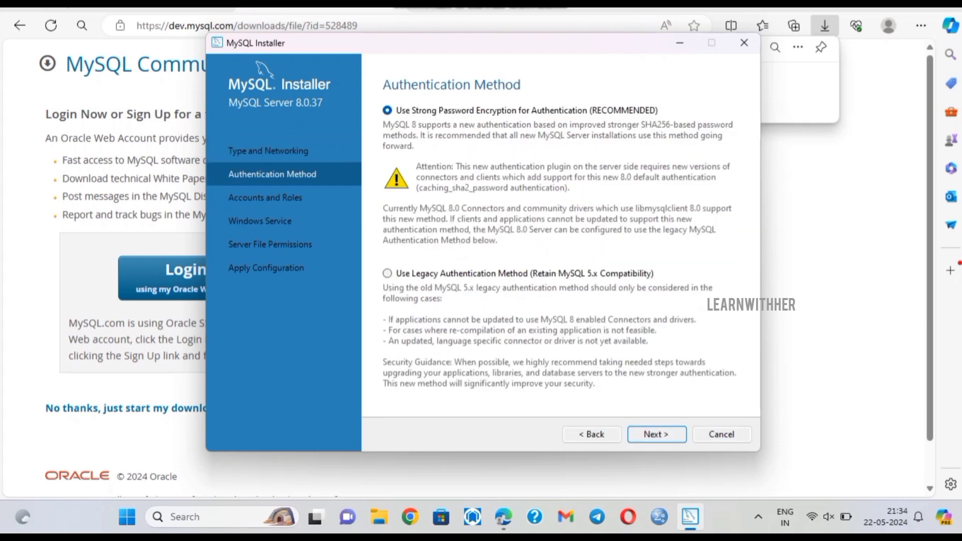
- Keep strong password encryption for authentication, then enter and repeat the MySQL root password
{"action": "key", "text": "Return"}
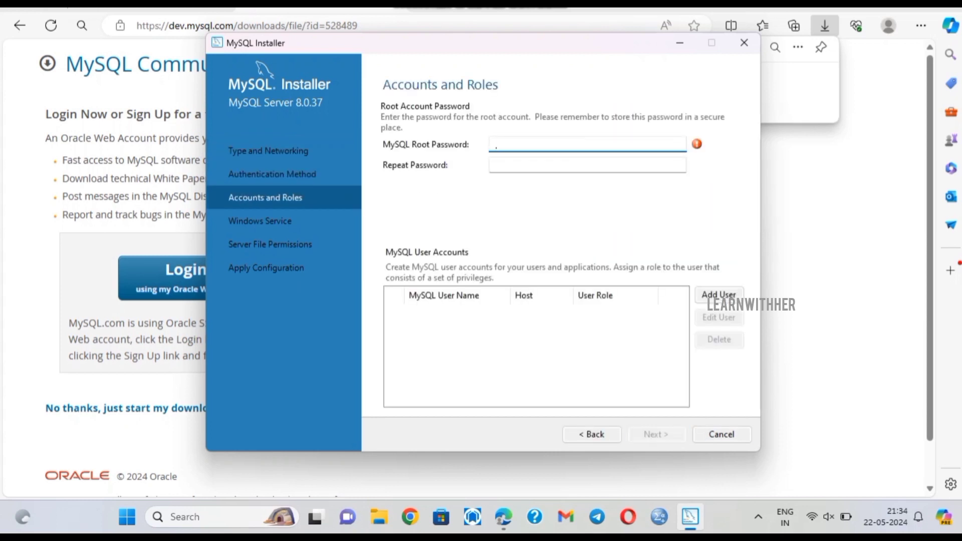
{"action": "type", "text": "************"}
{"action": "key", "text": "Tab"}
{"action": "type", "text": "******"}
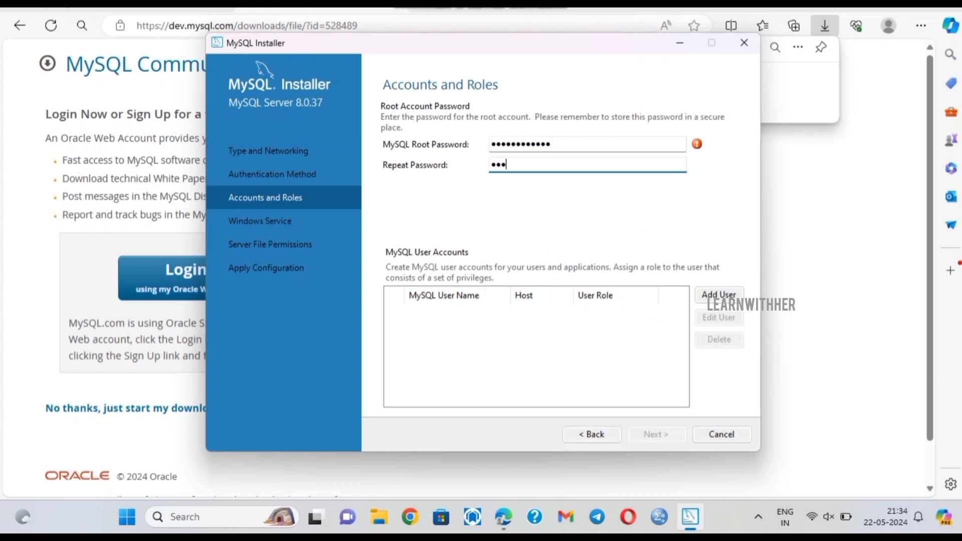
{"action": "type", "text": "******"}
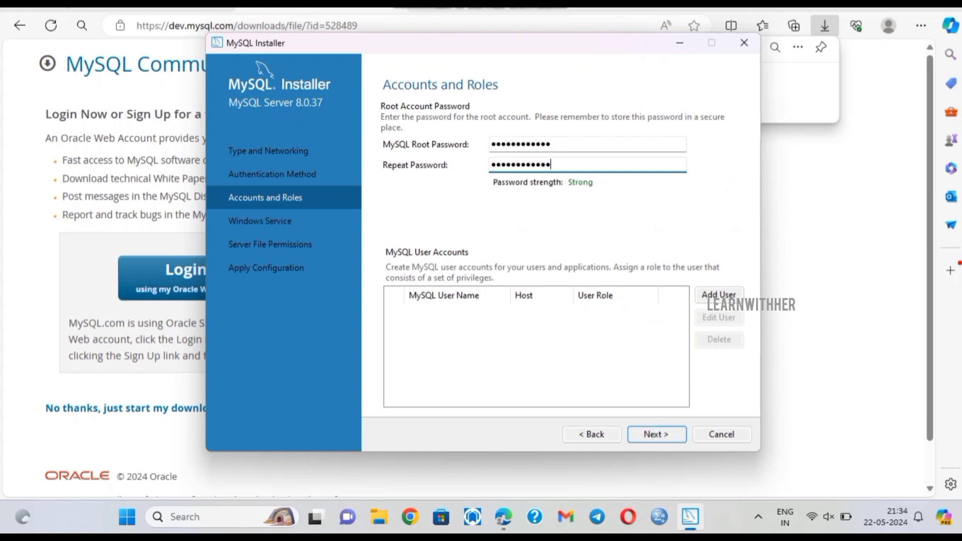
{"action": "key", "text": "Return"}
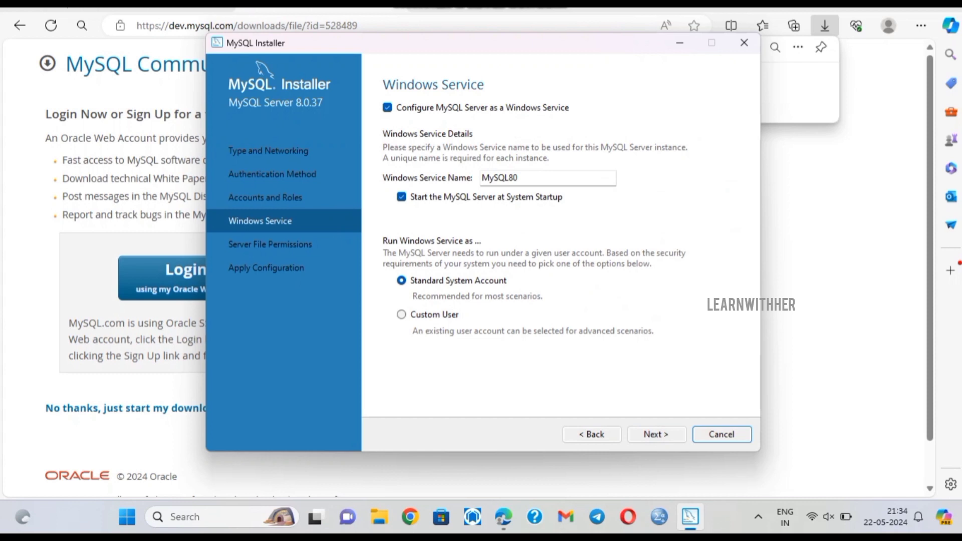
- Accept the default Windows Service and Server File Permissions settings and proceed to Apply Configuration
{"action": "left_click", "coordinate": [656, 434]}
{"action": "key", "text": "Return"}
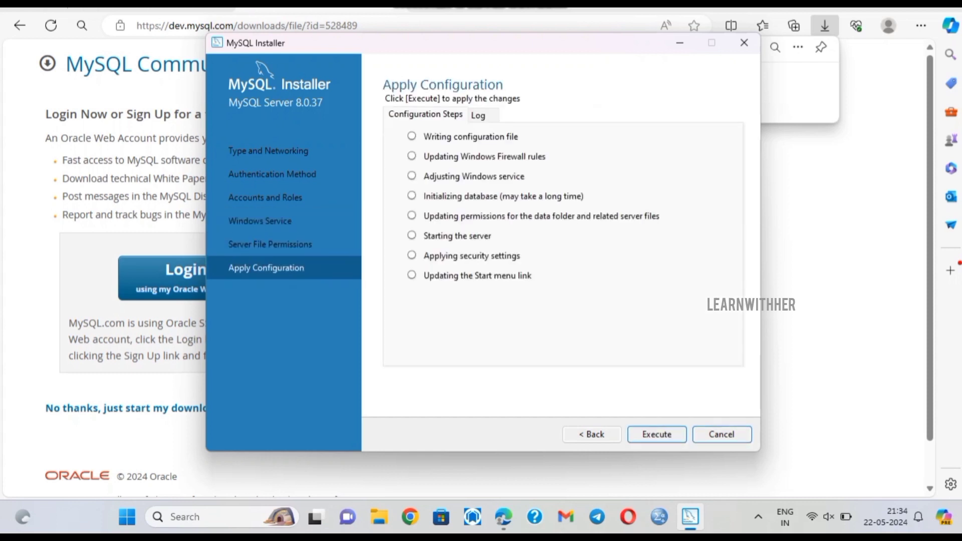
- Apply the MySQL Server configuration and finish the installation, leaving MySQL Workbench and MySQL Shell set to start after setup
{"action": "key", "text": "Return"}
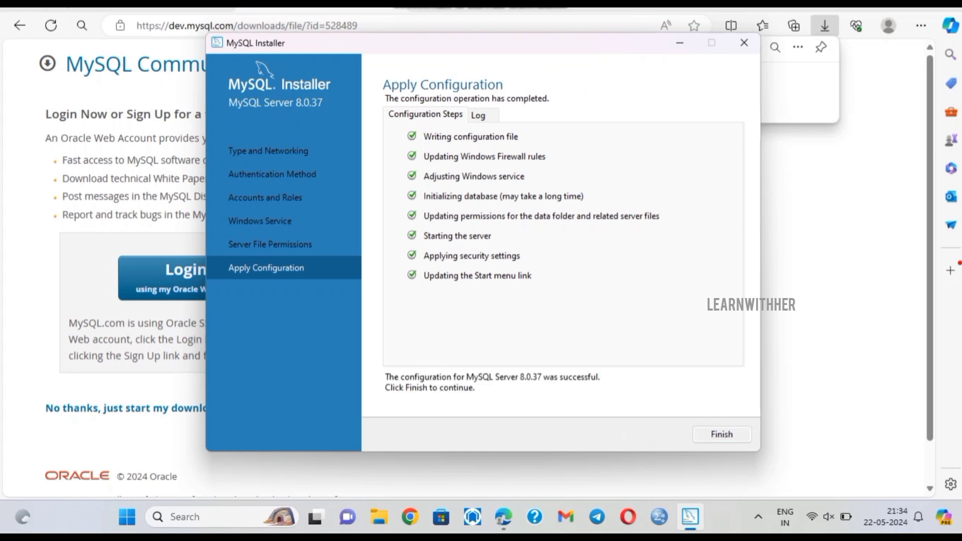
{"action": "left_click", "coordinate": [722, 435]}
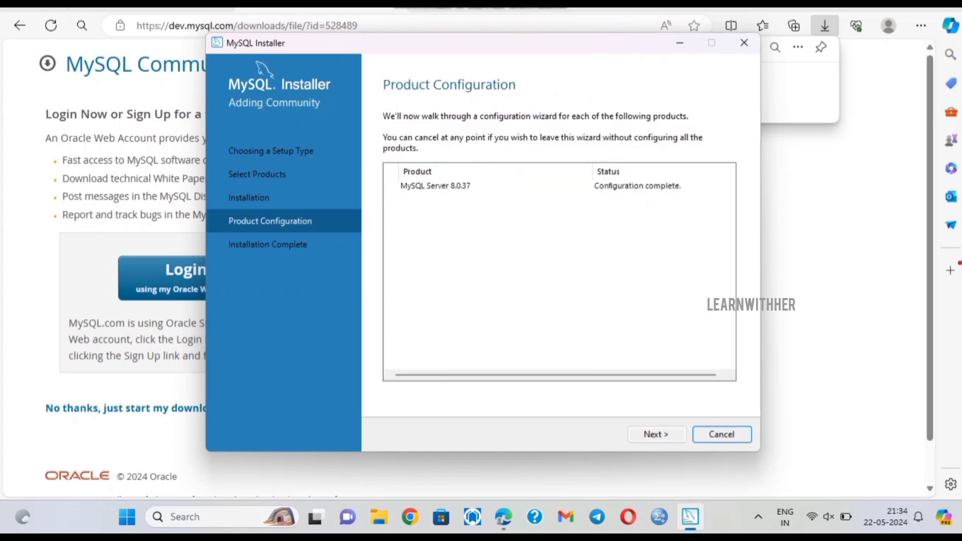
{"action": "left_click", "coordinate": [656, 435]}
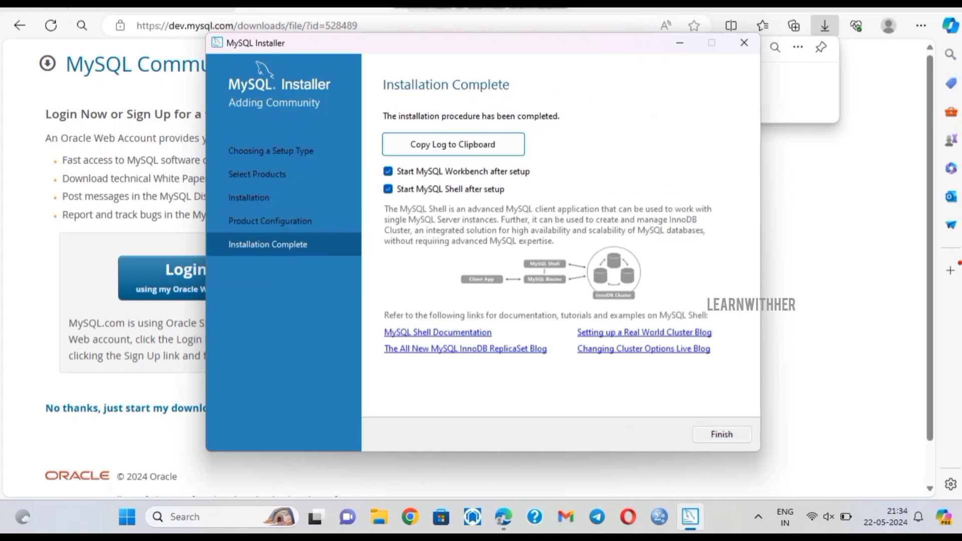
{"action": "left_click", "coordinate": [722, 435]}
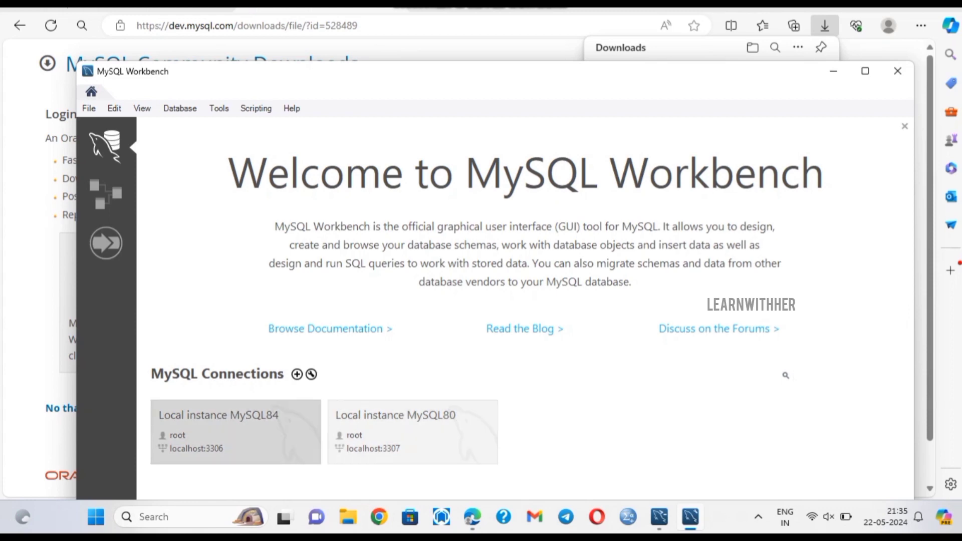
- Connect to the local MySQL80 instance on port 3307 as root, entering the root password
{"action": "left_click", "coordinate": [235, 431]}
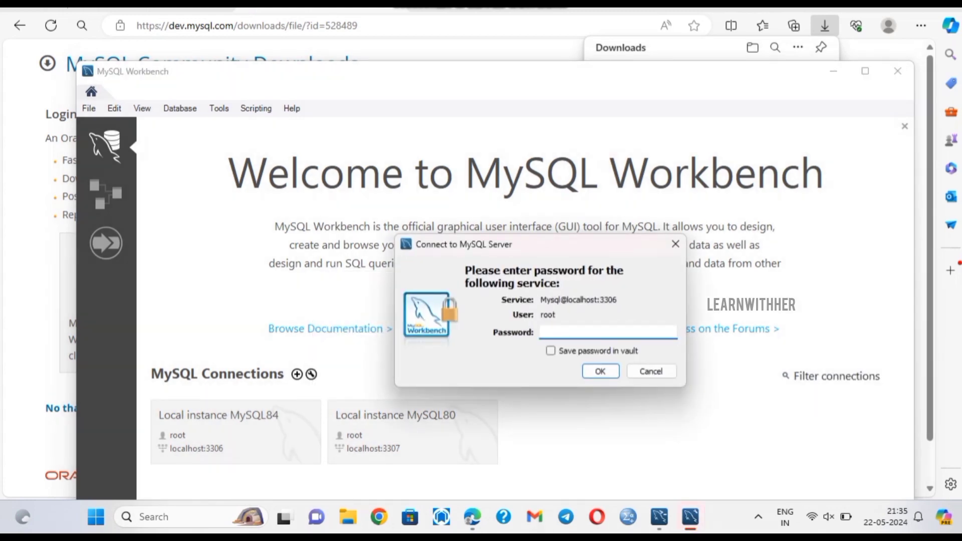
{"action": "type", "text": "*"}
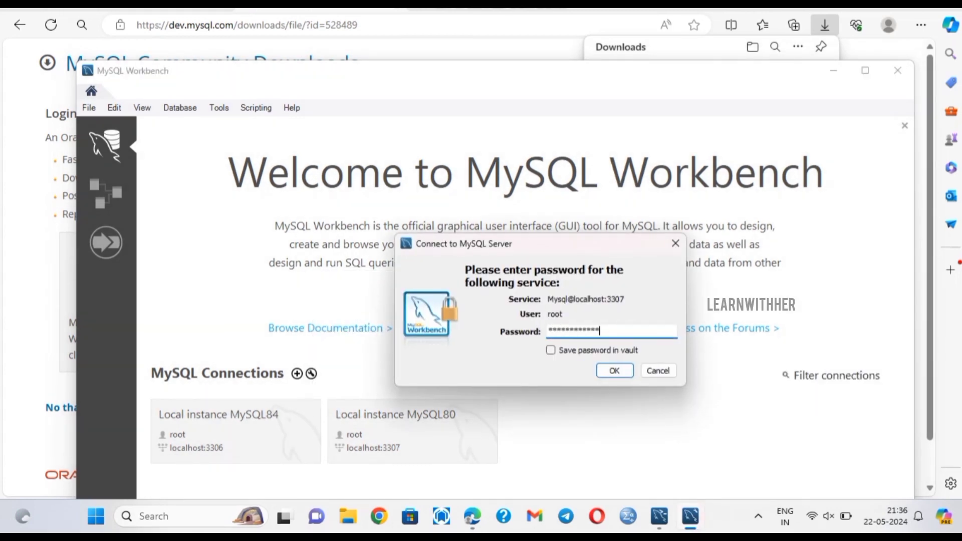
{"action": "key", "text": "Return"}
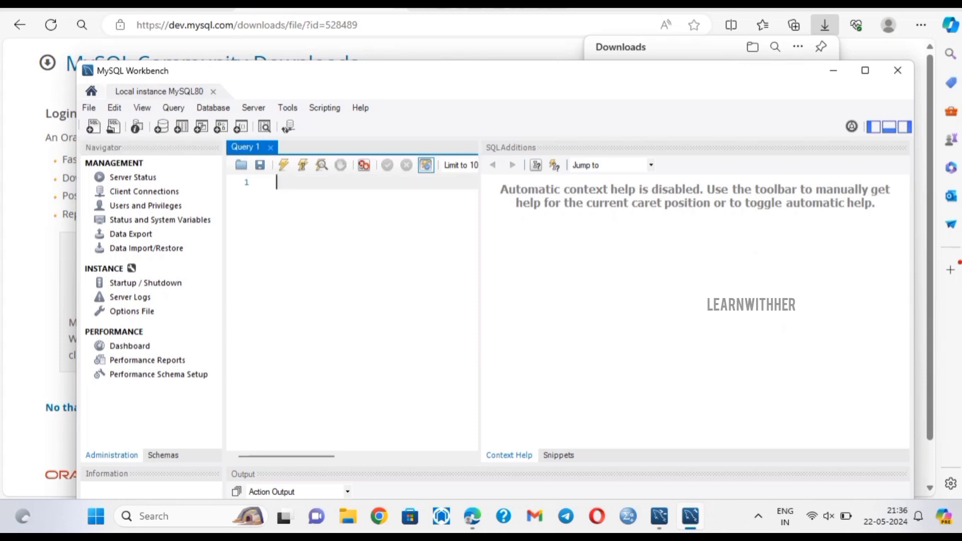
- Begin a select statement on the first line of the empty query
{"action": "type", "text": "select"}
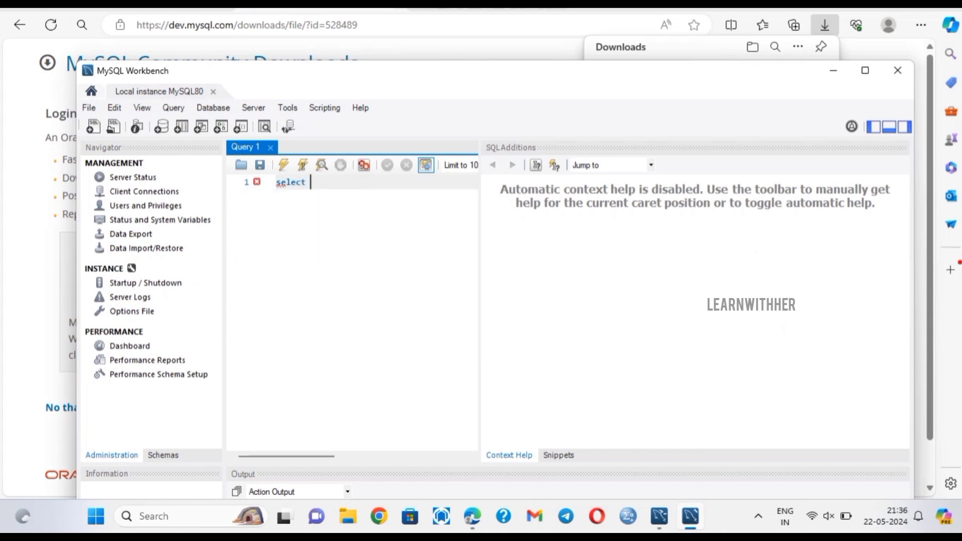